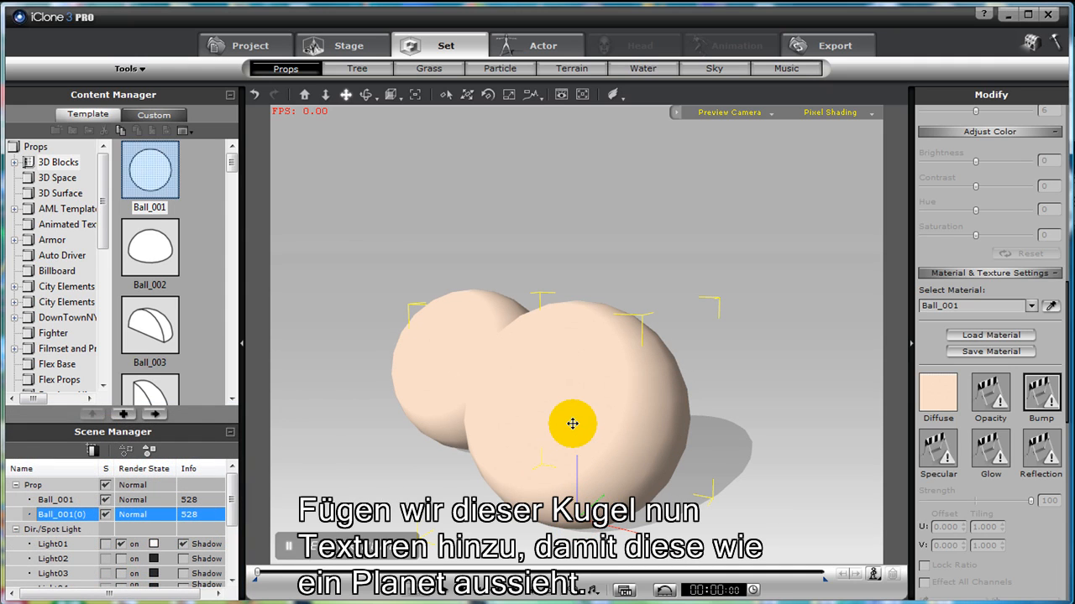
- Delete the larger ball in front and select the remaining ball so its properties can be edited
key("Delete")
left_click(488, 362)
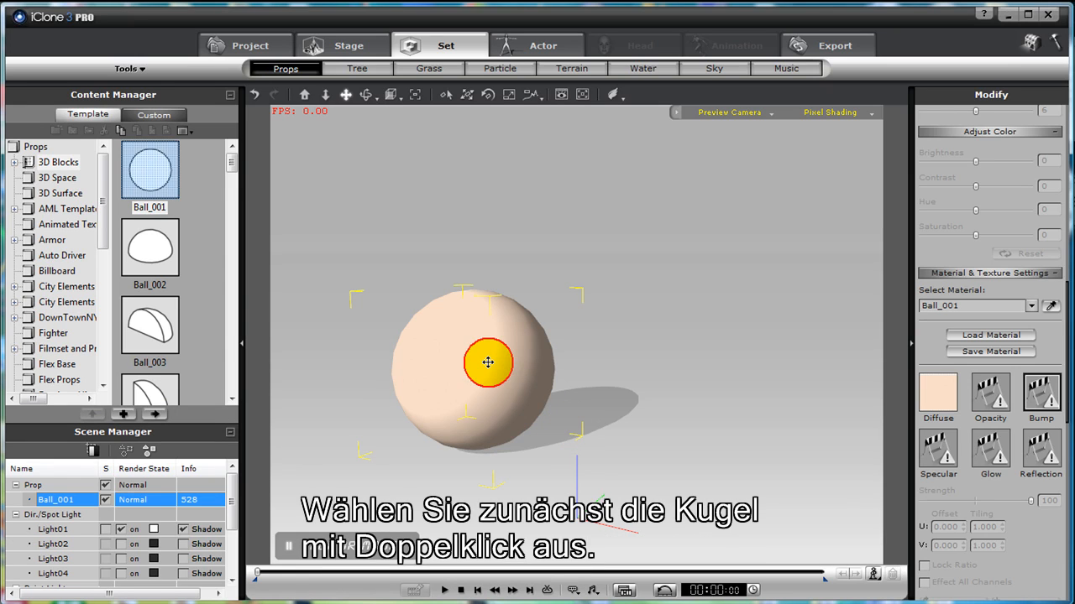
double_click(488, 363)
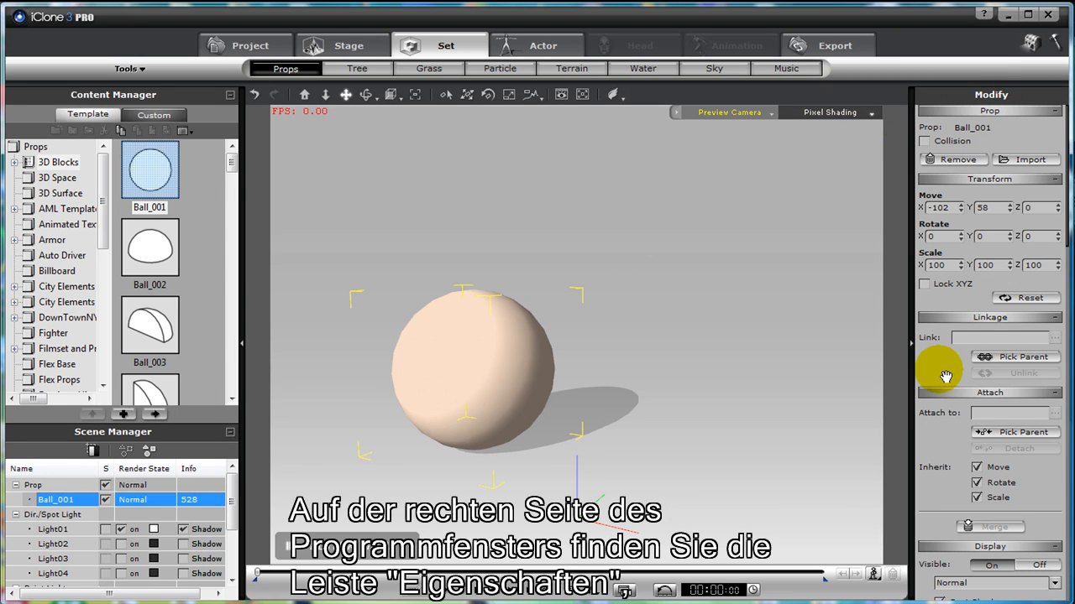
- Load the Earth image from the planet_textures folder as the ball's diffuse texture
scroll(940, 364, "down", 5)
left_click_drag(1014, 413, 1011, 118)
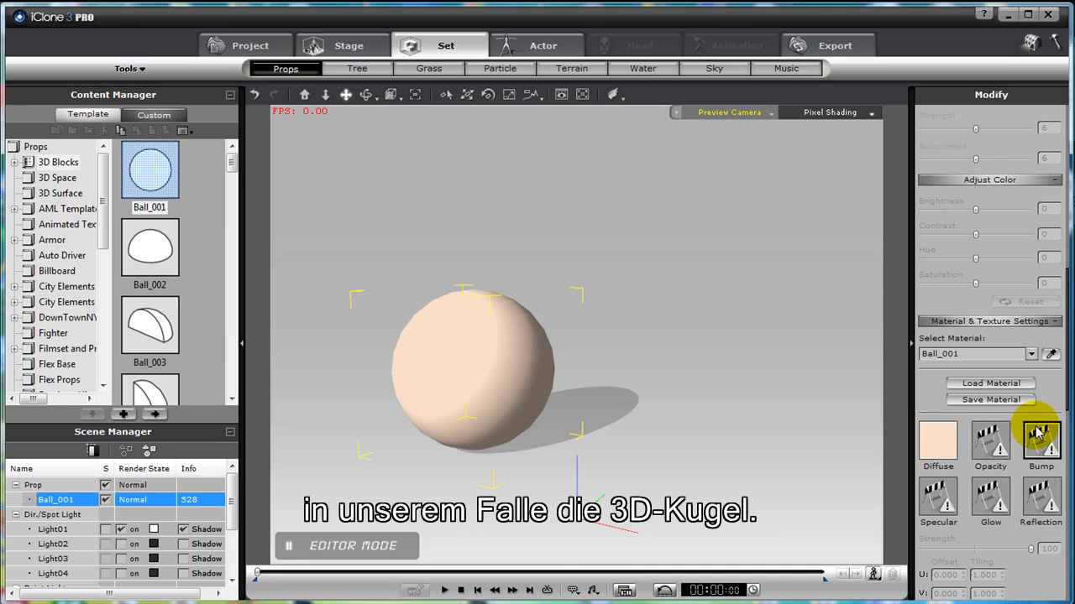
left_click_drag(1039, 417, 997, 101)
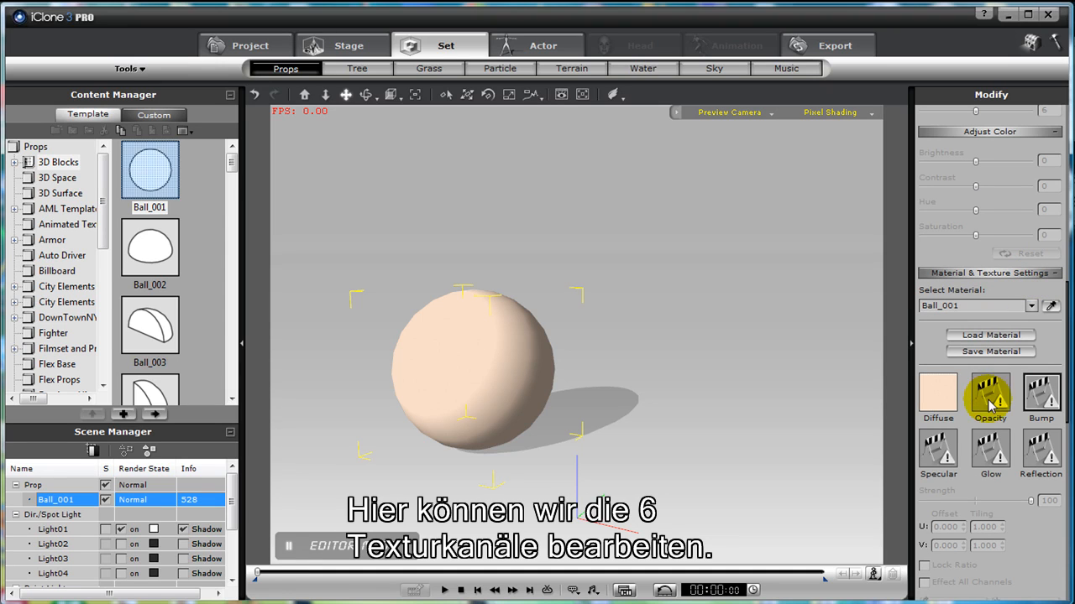
scroll(939, 416, "up", 1)
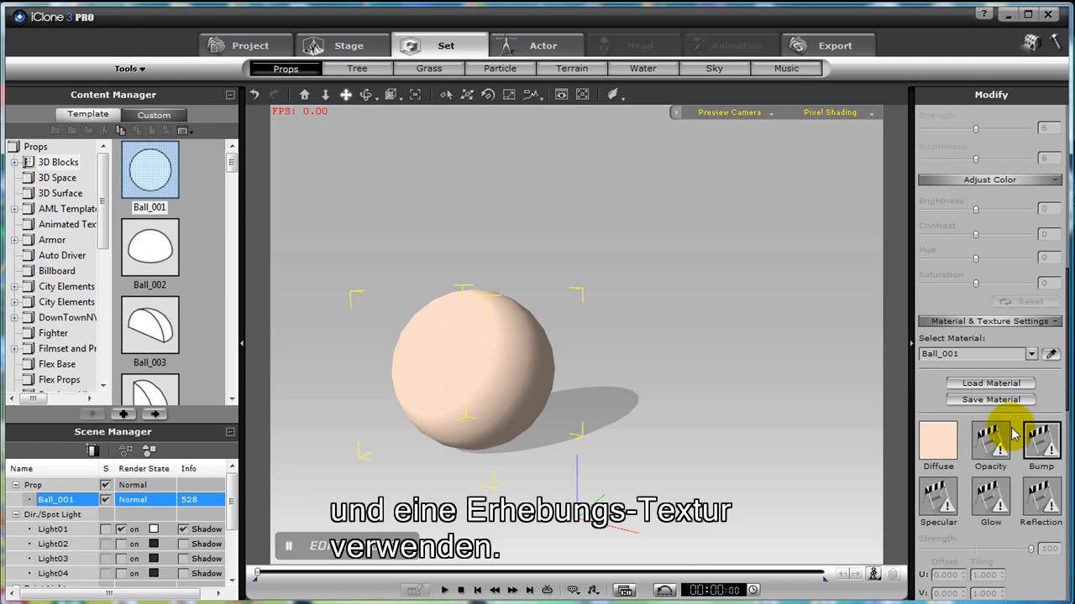
double_click(935, 438)
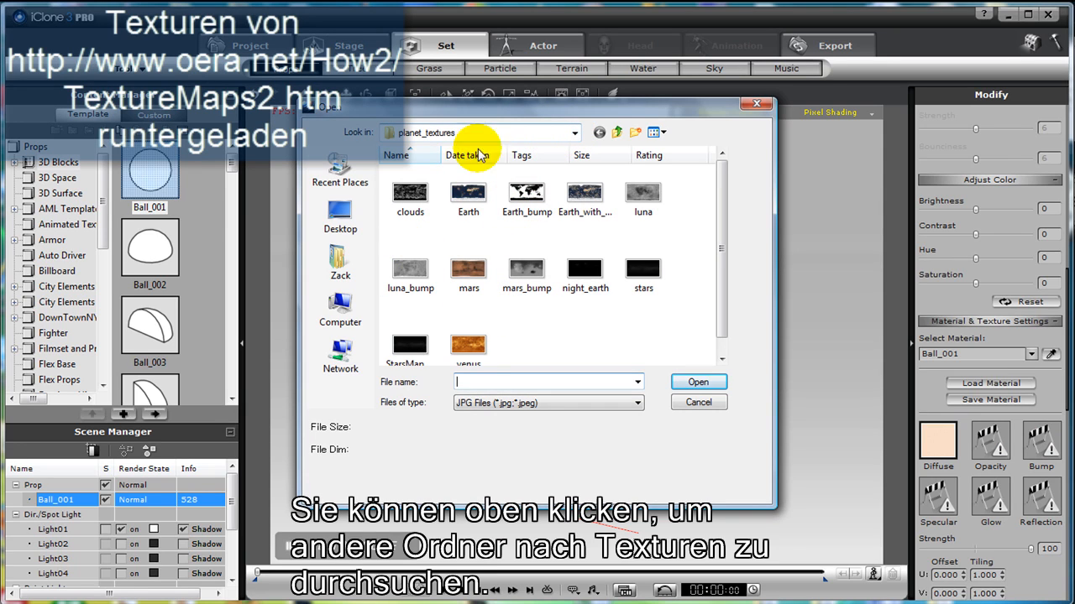
double_click(470, 198)
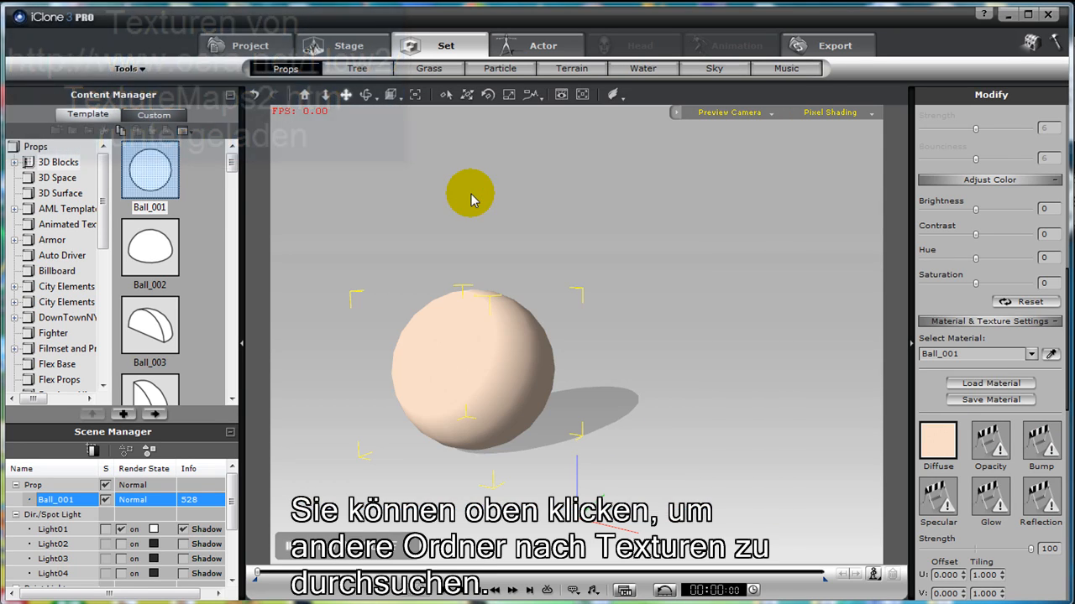
left_click_drag(460, 250, 703, 299)
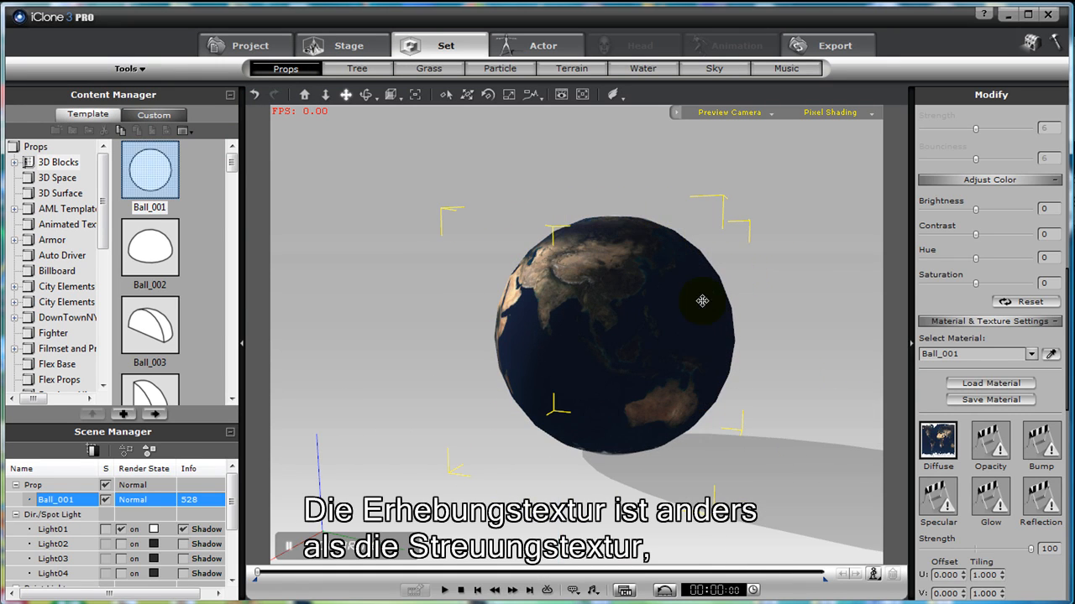
- Load the Earth_bump image as the ball's bump texture and set its strength to 78
double_click(1041, 443)
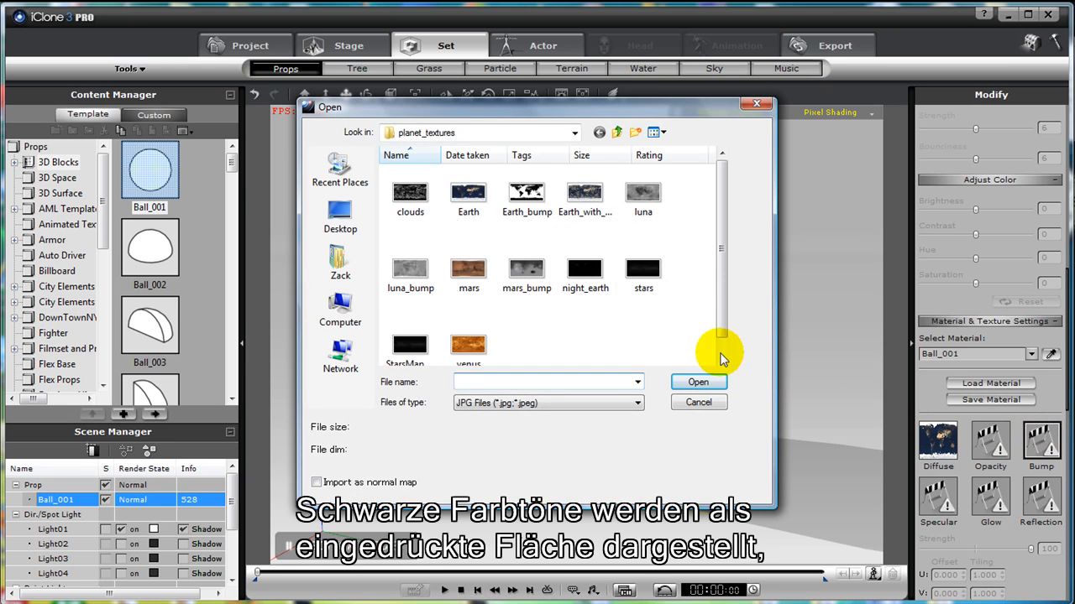
double_click(526, 193)
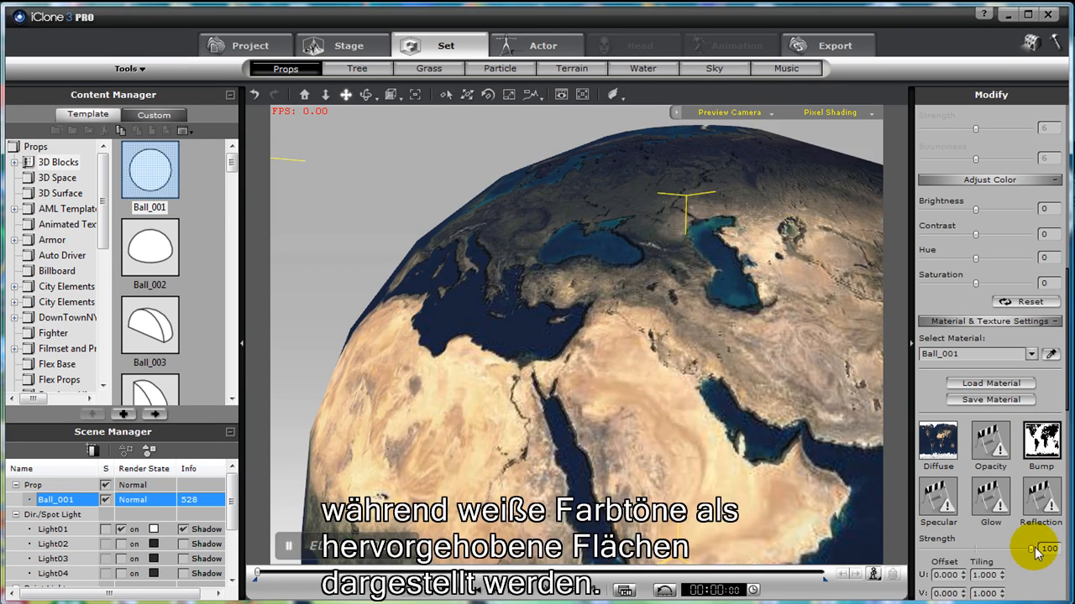
right_click_drag(681, 331, 647, 329)
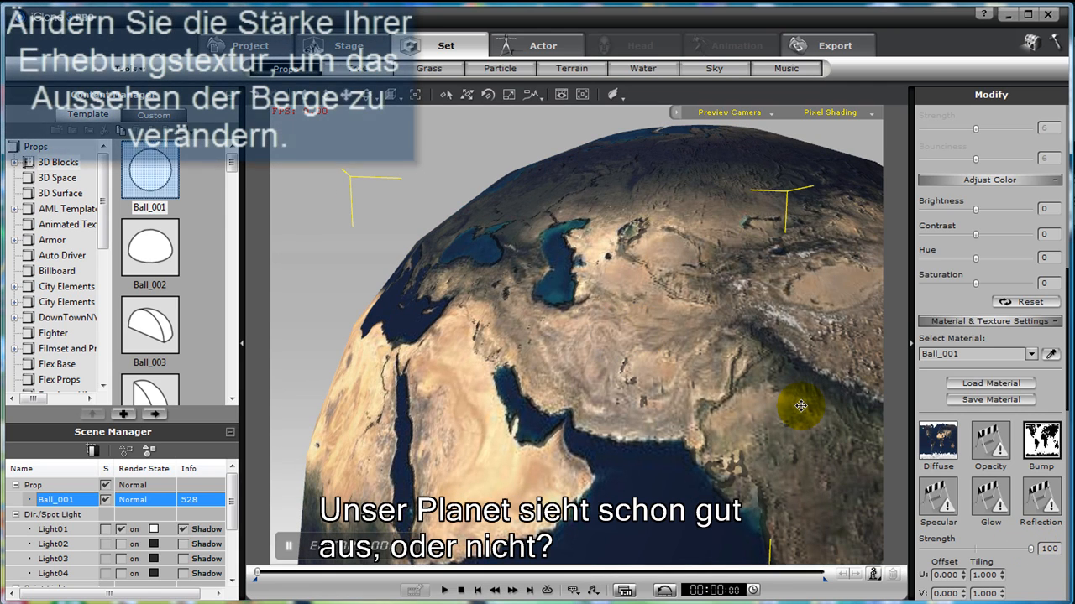
left_click_drag(1018, 550, 1007, 550)
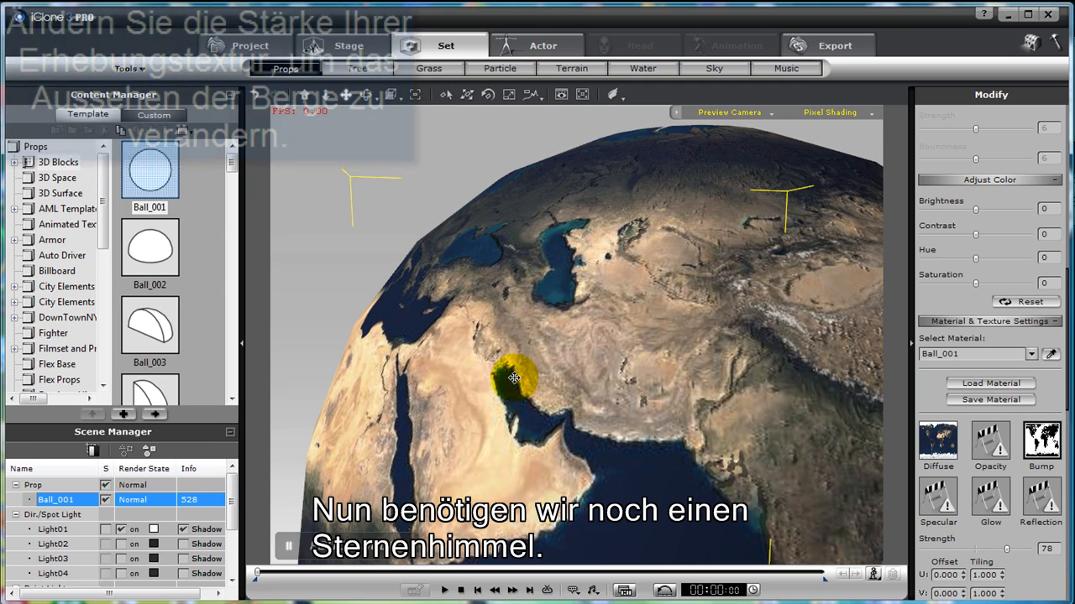
right_click_drag(462, 377, 437, 362)
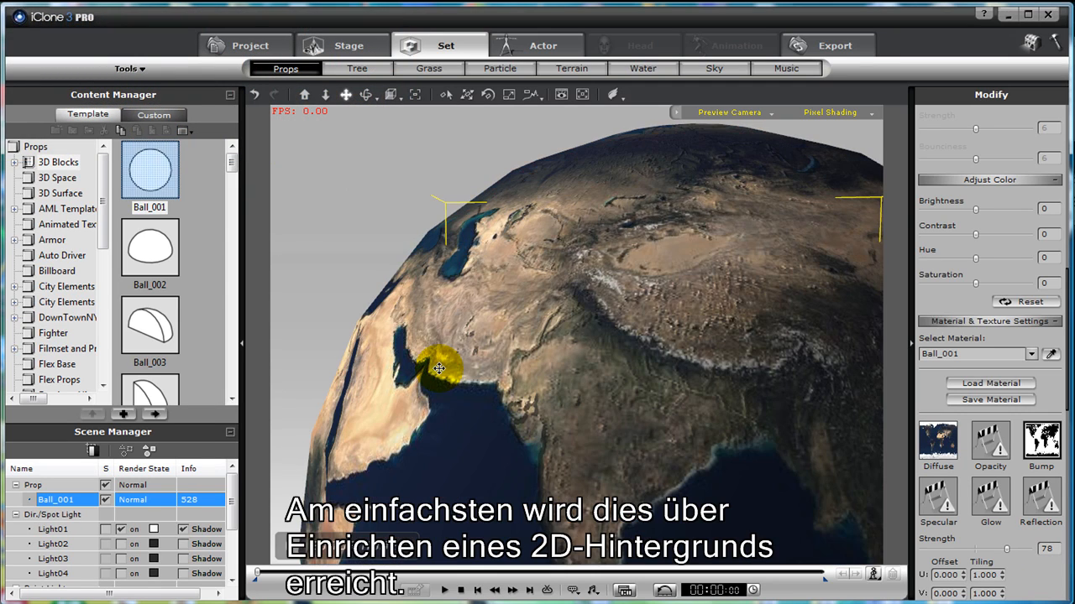
- Load the StarsMap_2500x1250 image from planet_textures as the scene's 2D background
scroll(435, 365, "down", 5)
scroll(438, 369, "down", 4)
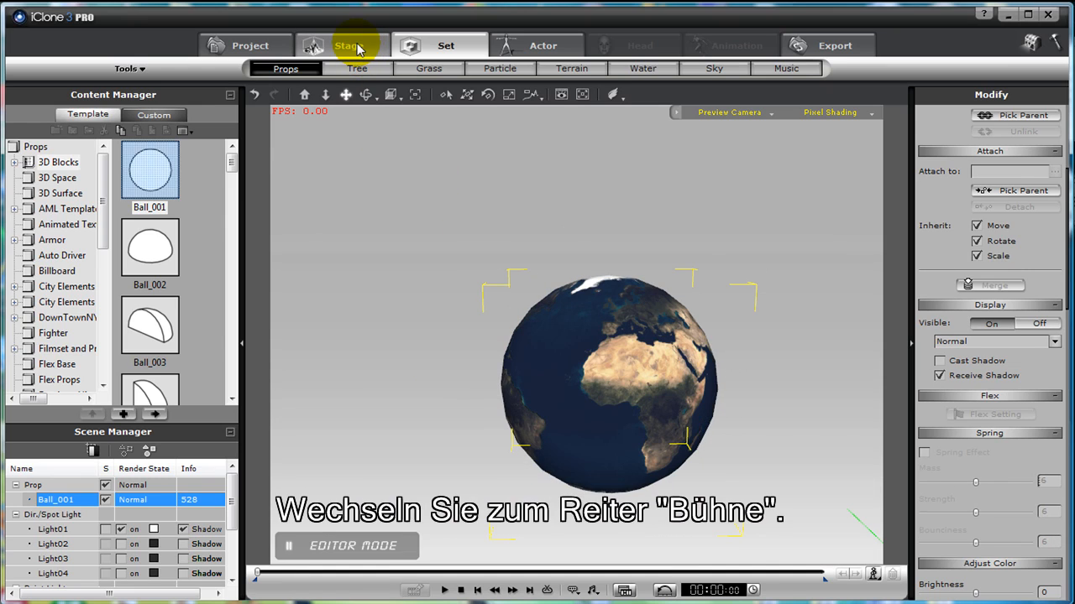
left_click(357, 49)
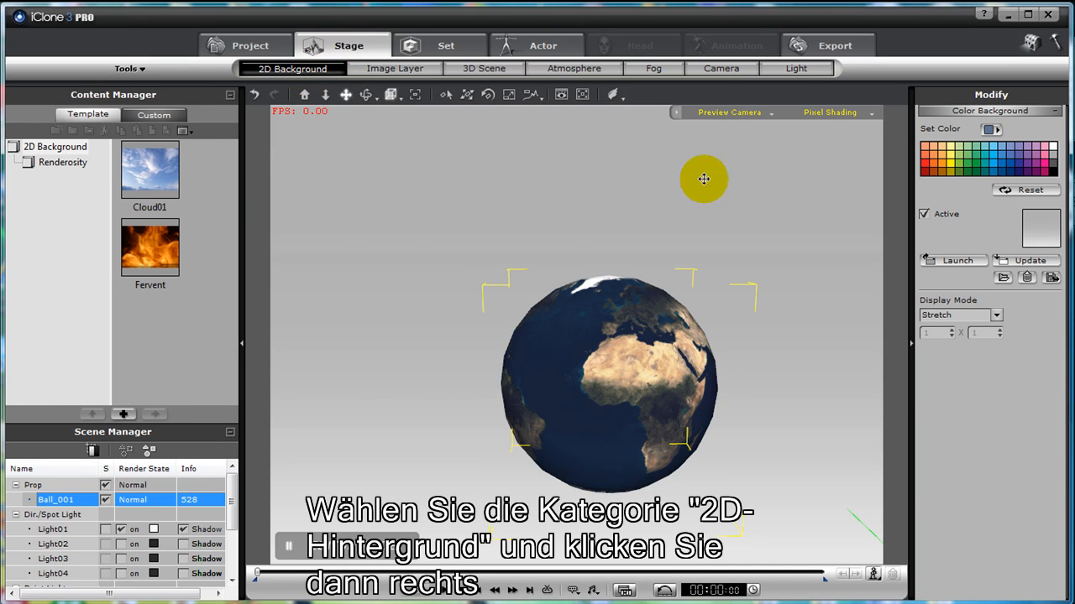
left_click(1040, 229)
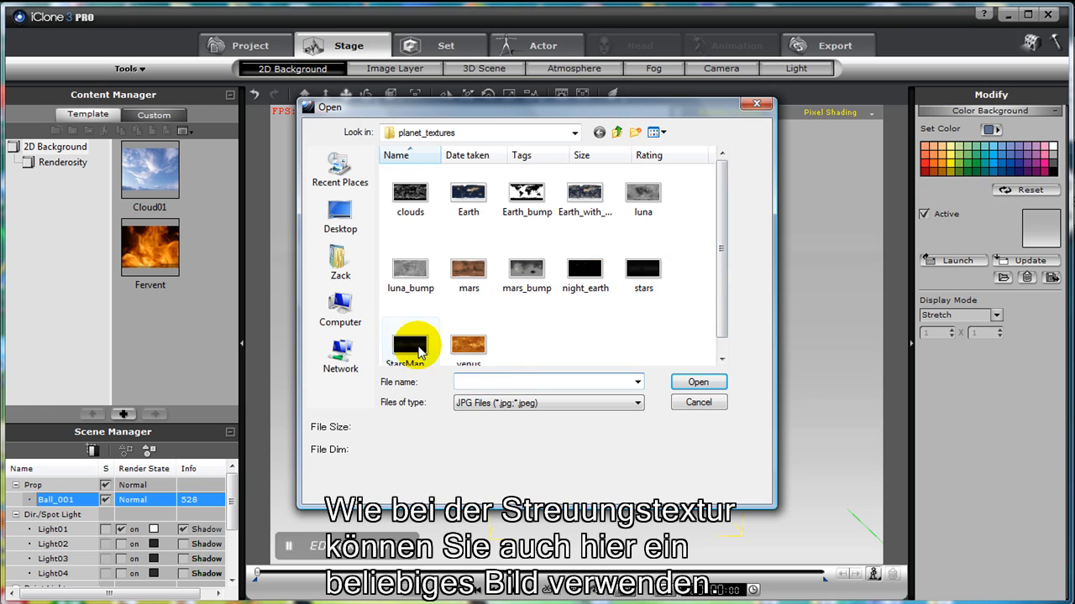
left_click(418, 347)
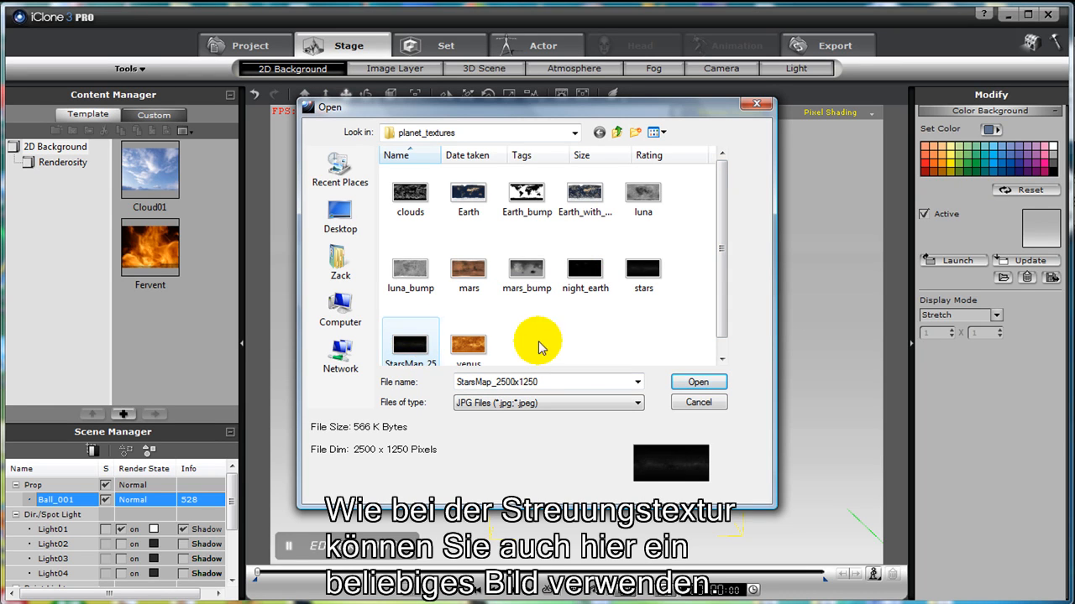
left_click(697, 382)
mouse_move(650, 322)
right_mouse_down()
mouse_move(761, 317)
mouse_move(634, 317)
right_mouse_up()
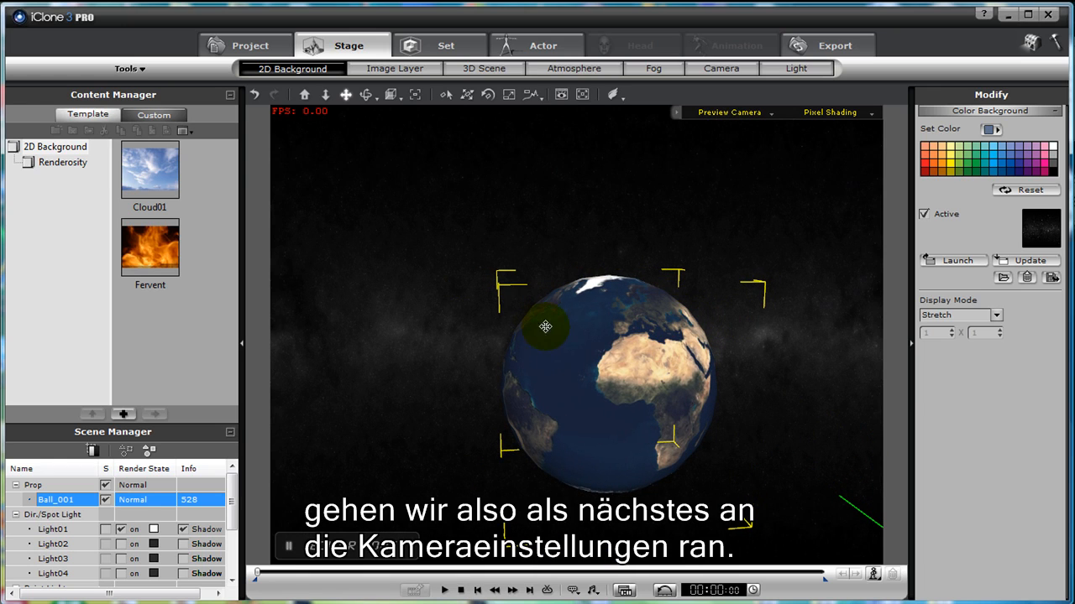
right_click_drag(566, 345, 554, 343)
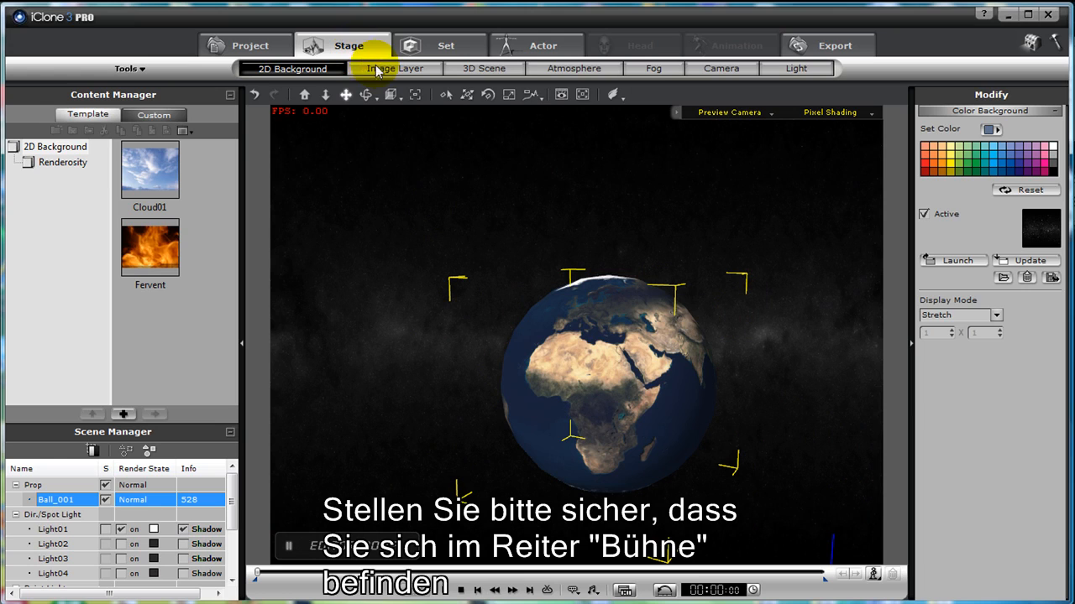
- Add a new camera and move it to about X -127, Y -292, Z 108, placing the globe right of centre
left_click(719, 74)
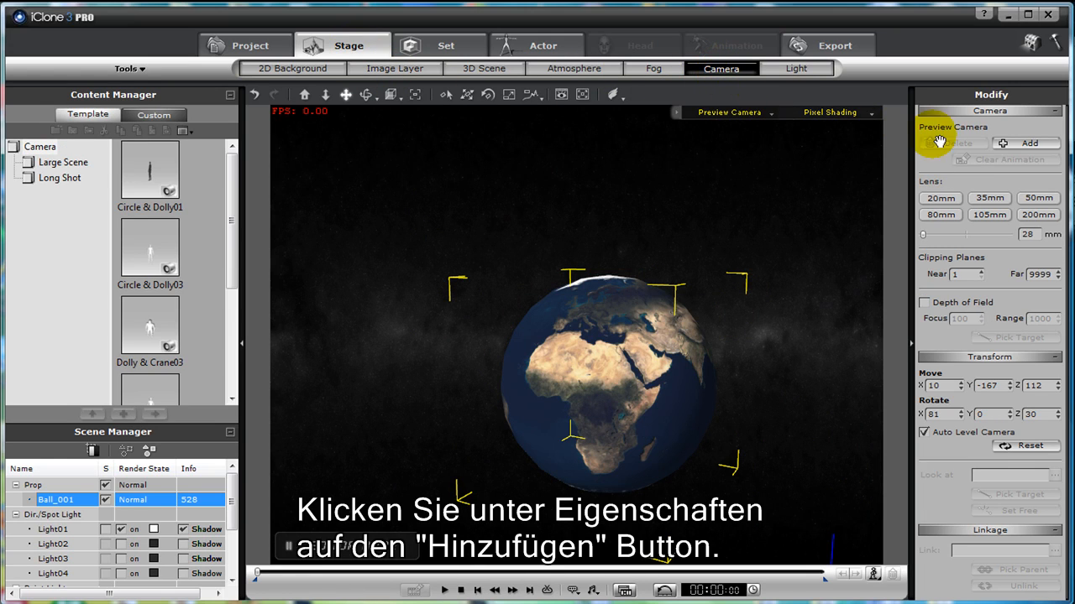
left_click(1014, 144)
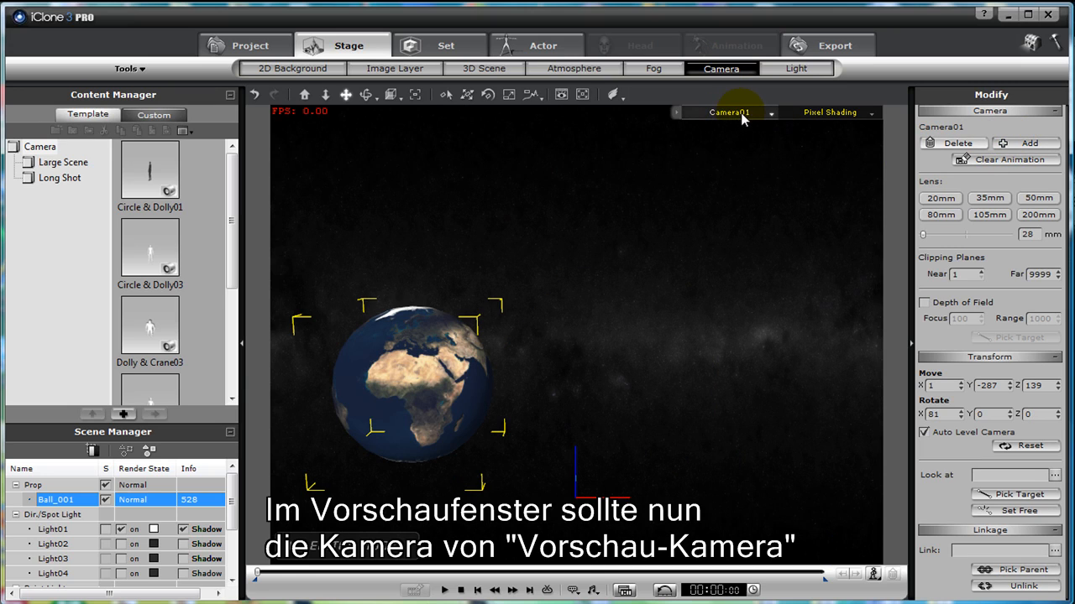
left_click_drag(395, 353, 607, 294)
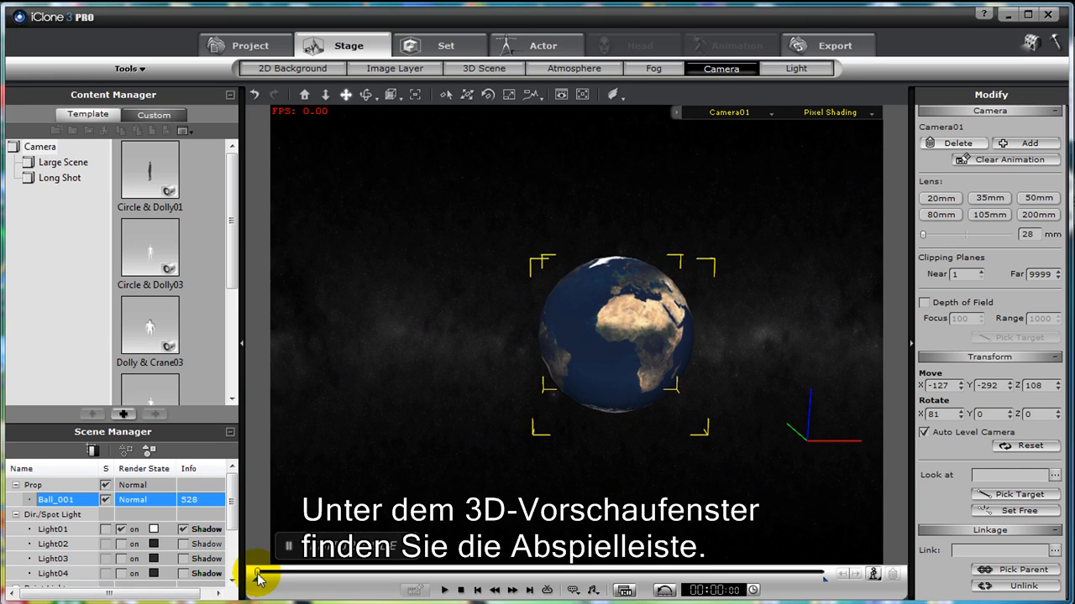
- At time 00:05:01, bring the camera close to the globe at about X -154, Y -40, Z 102, and play back the camera move
left_click_drag(258, 574, 342, 574)
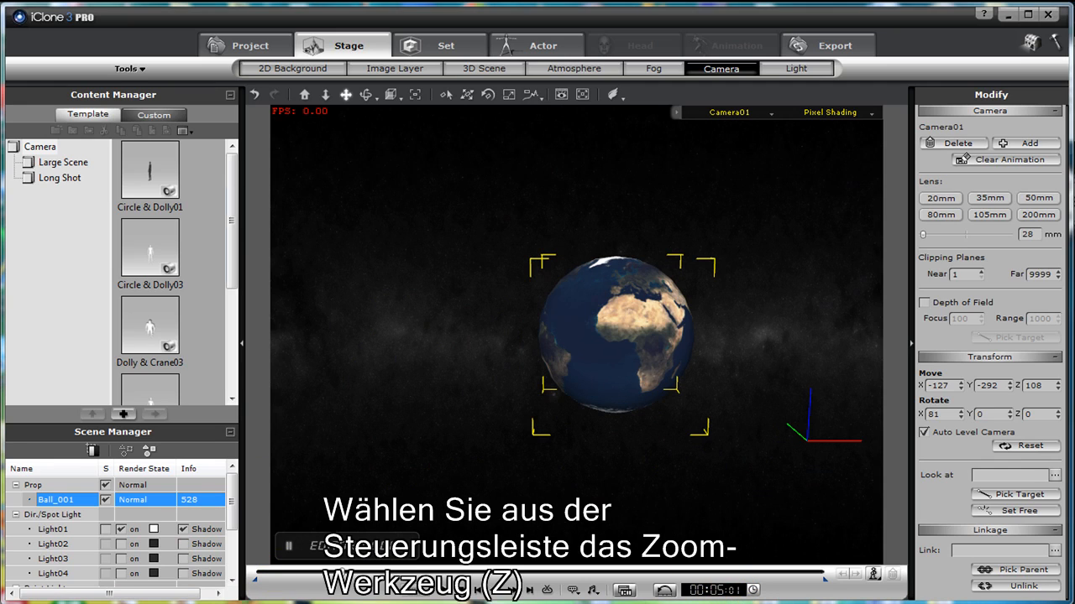
left_click(325, 95)
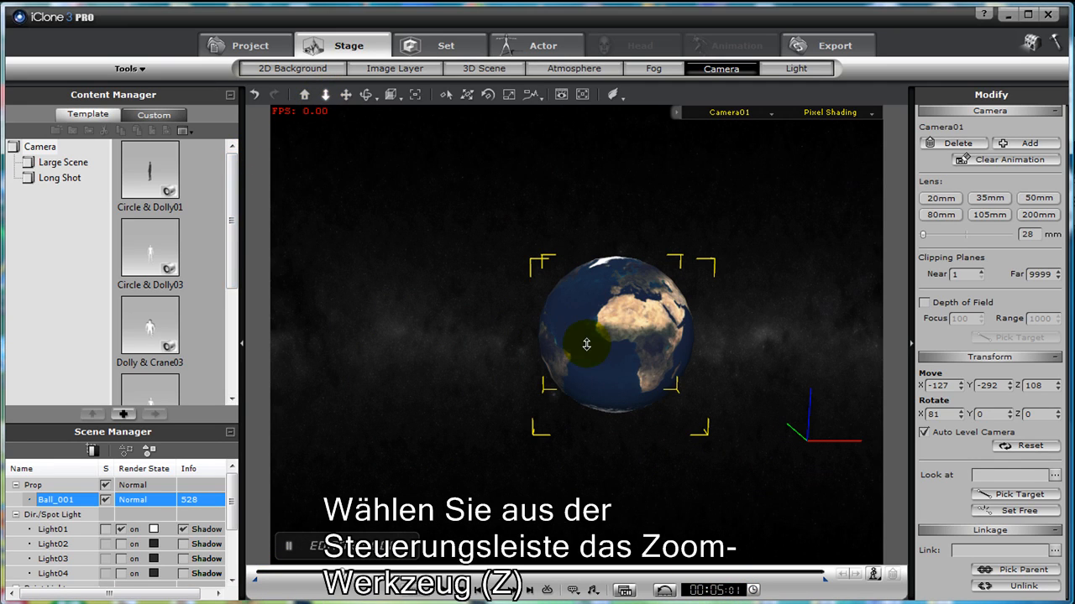
left_click_drag(624, 355, 608, 260)
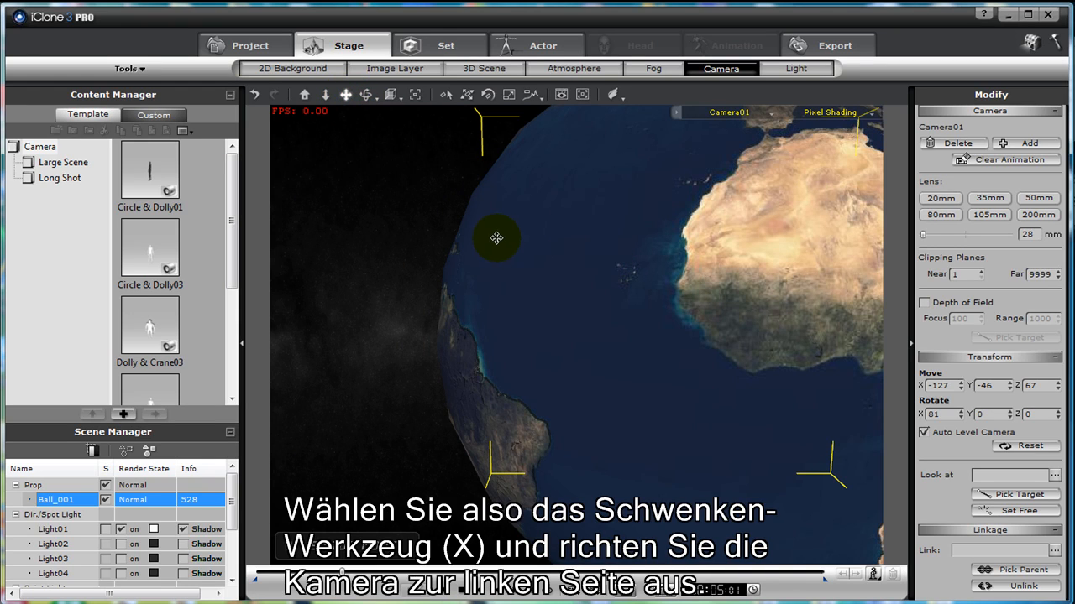
left_click_drag(492, 234, 624, 410)
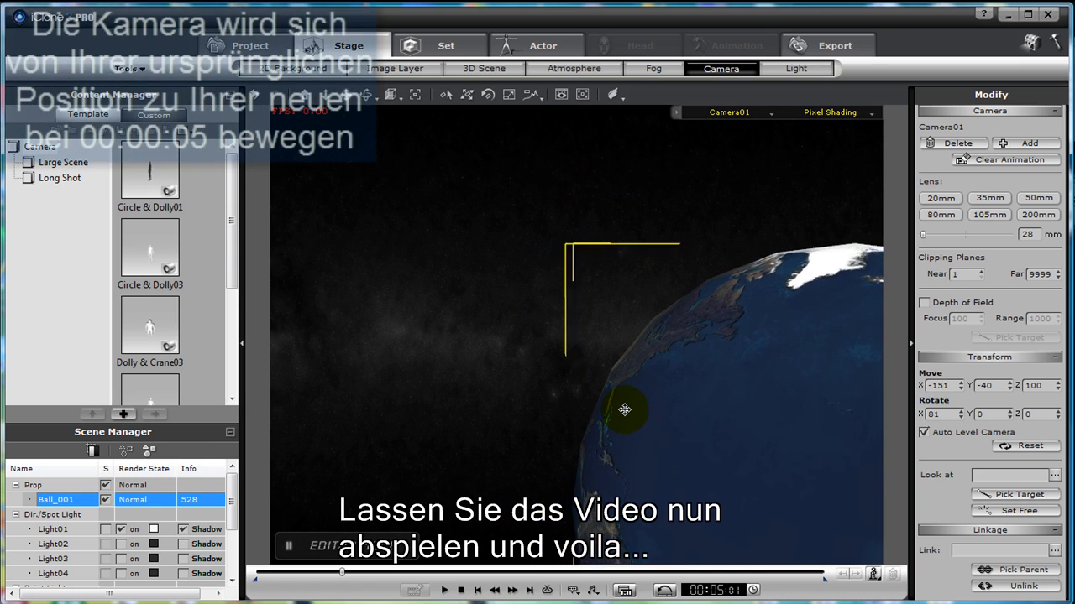
left_click(443, 591)
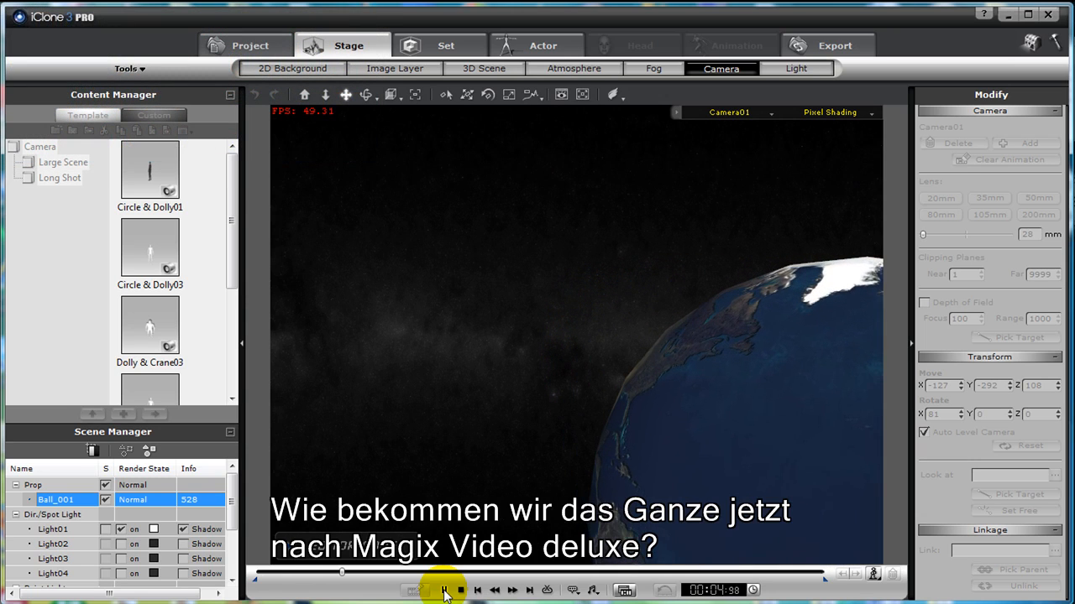
left_click(446, 592)
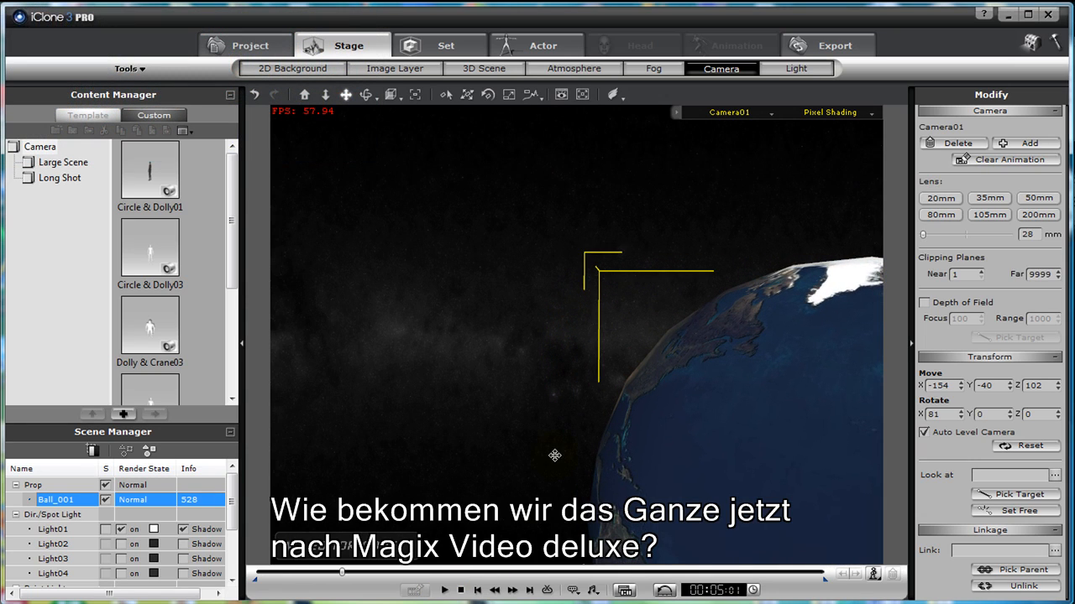
- Switch to the video export settings and choose 320x240 as the standard output size
left_click(834, 48)
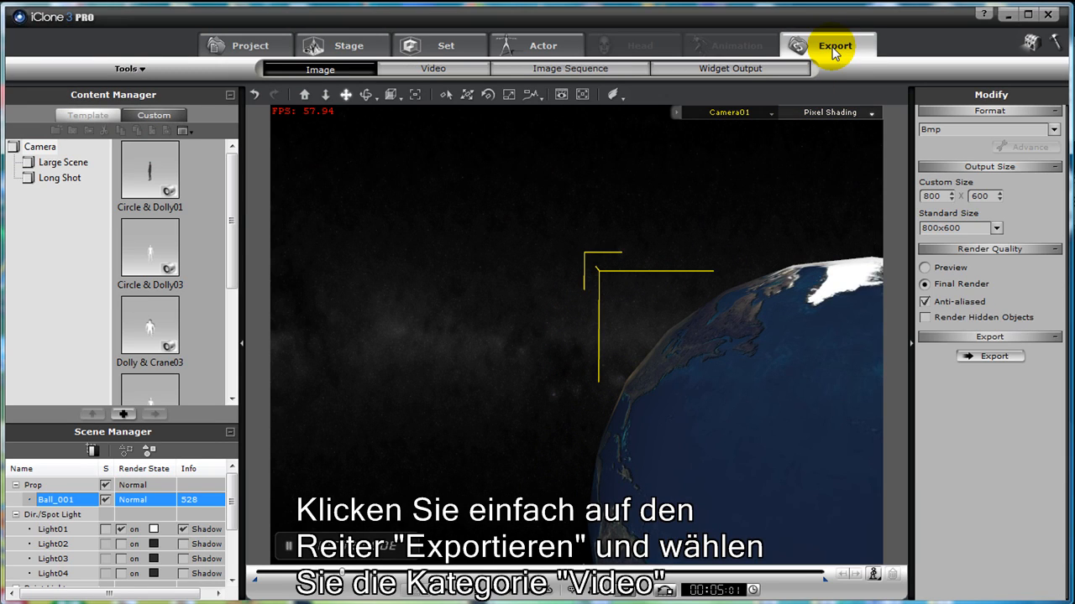
left_click(449, 71)
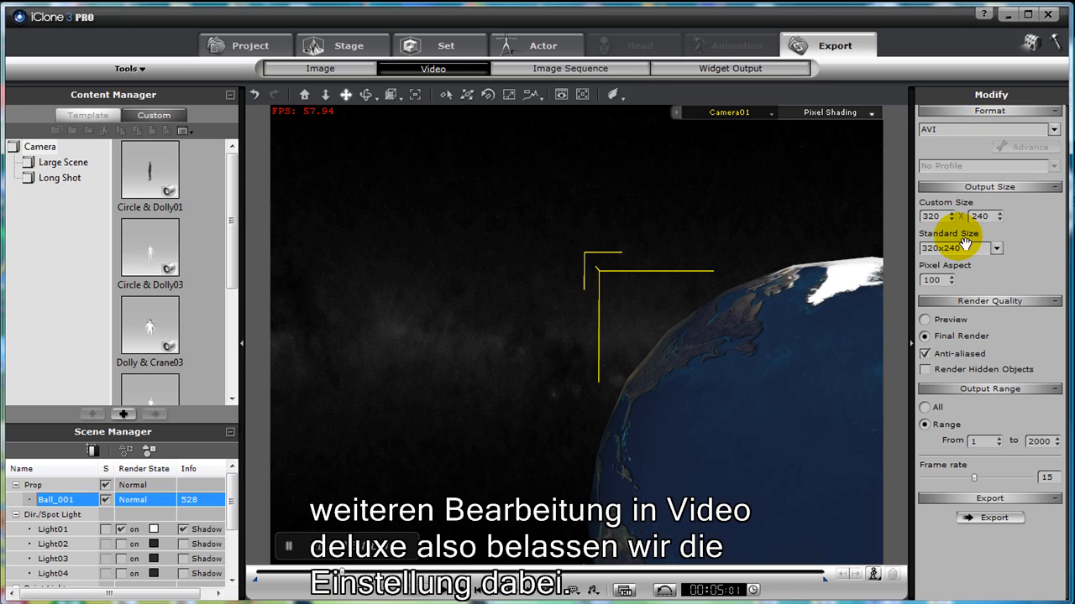
left_click(996, 248)
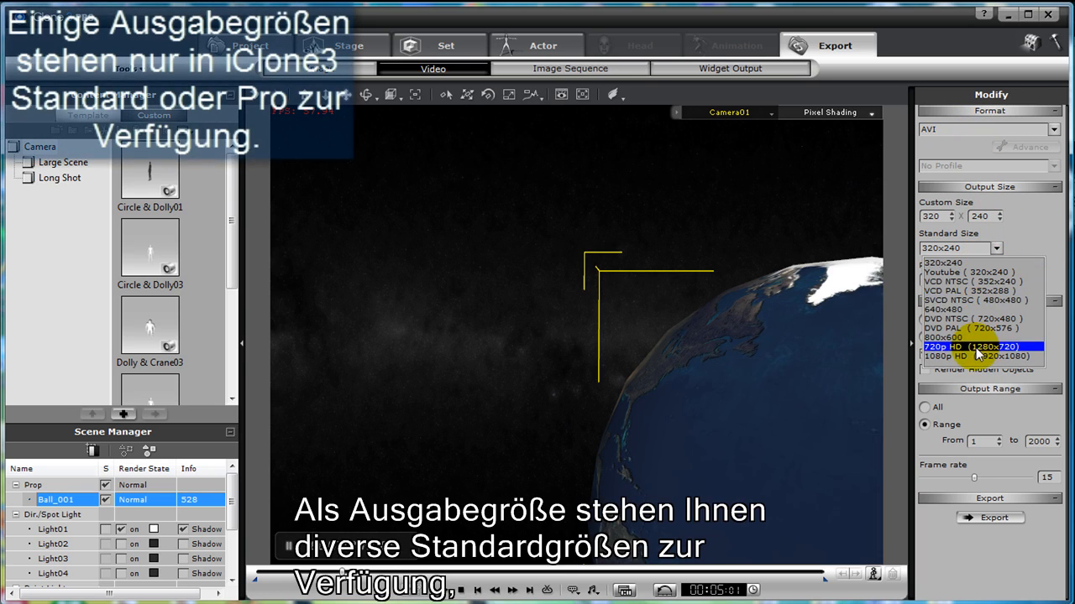
left_click(968, 262)
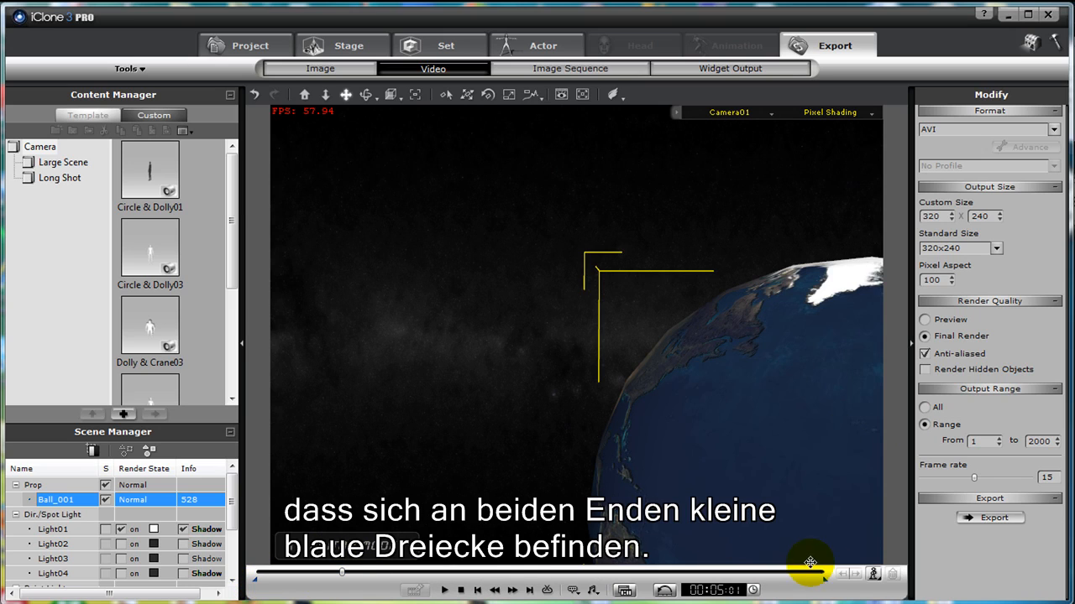
- Shorten the export's output range so it covers only frames 1 to 298
left_click_drag(823, 585, 355, 584)
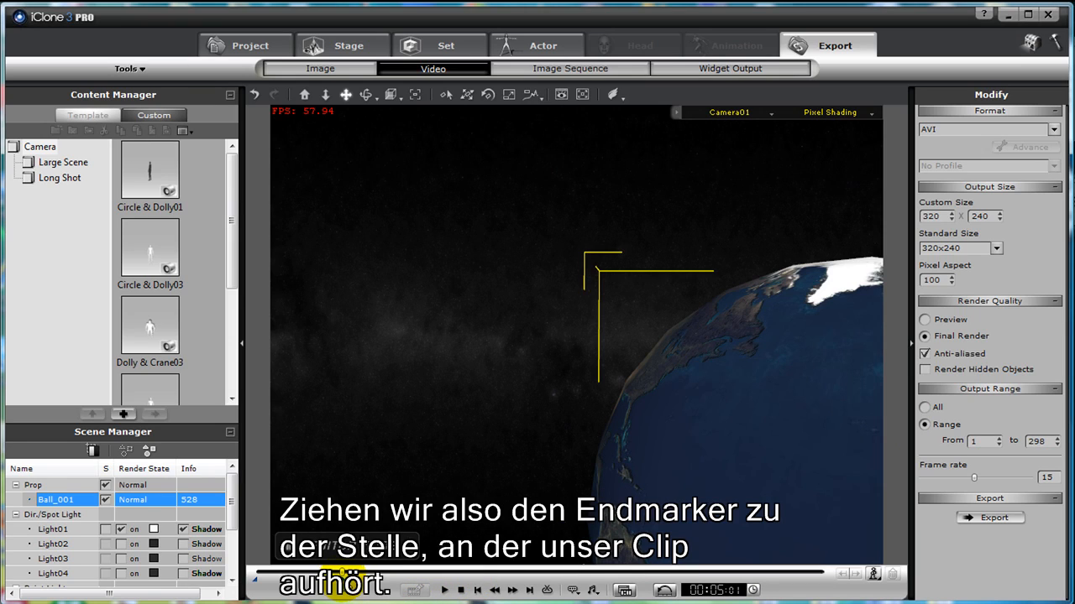
left_click(1036, 442)
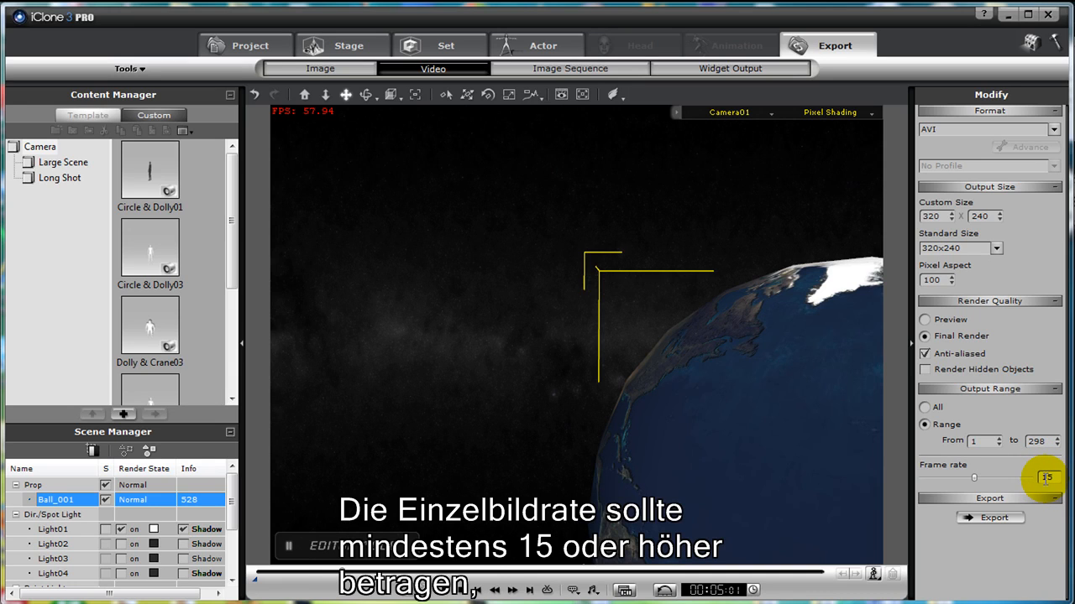
- Export the animation to the Desktop as the AVI file magix_video, using the Full Frames (Uncompressed) compressor
left_click(989, 518)
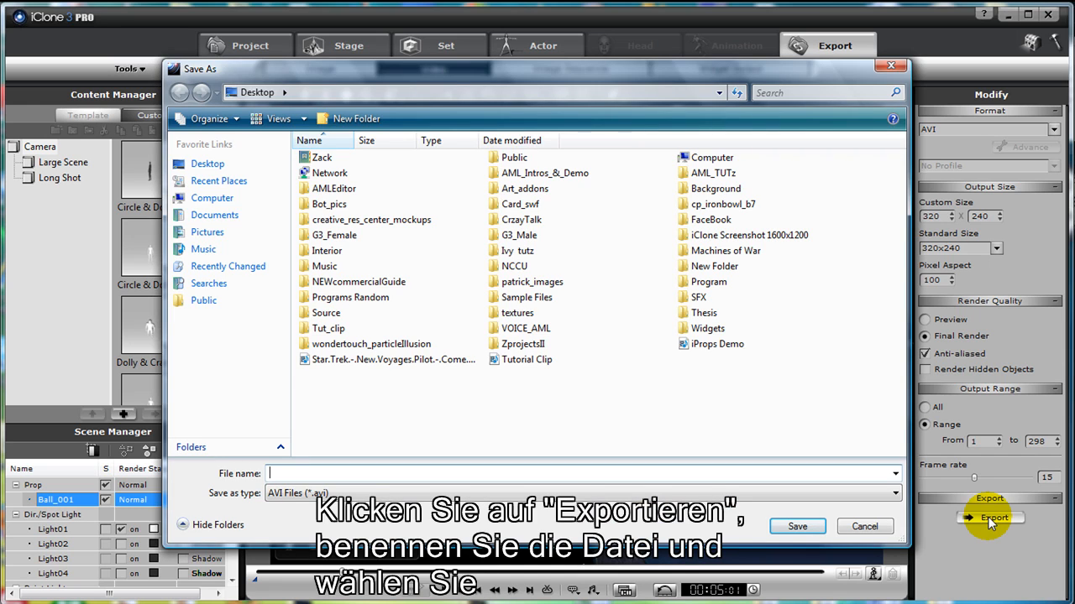
left_click(351, 475)
type("magix_video")
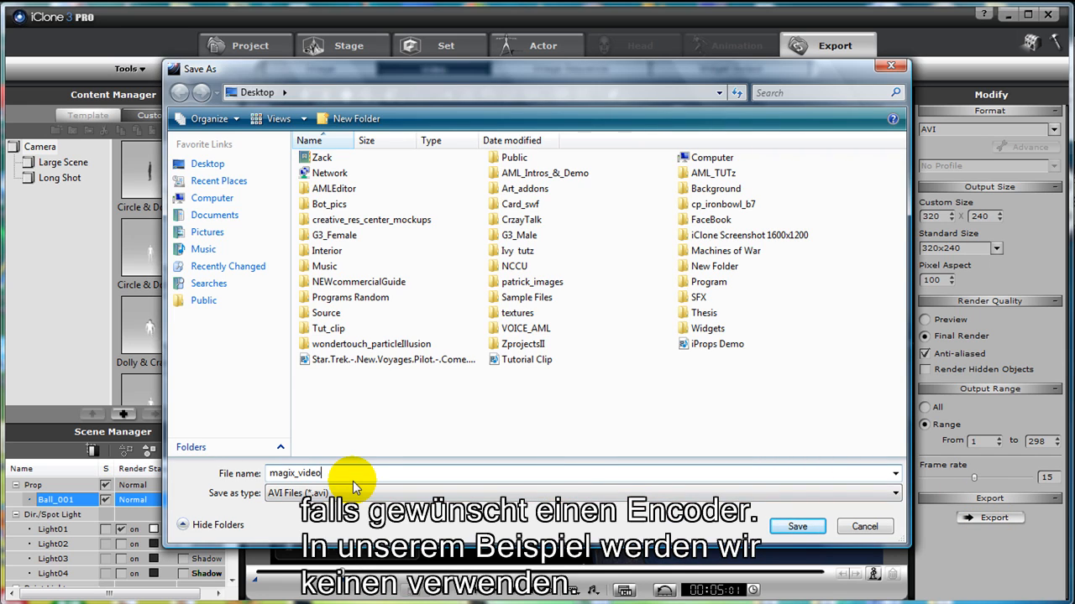
key("Return")
left_click(590, 252)
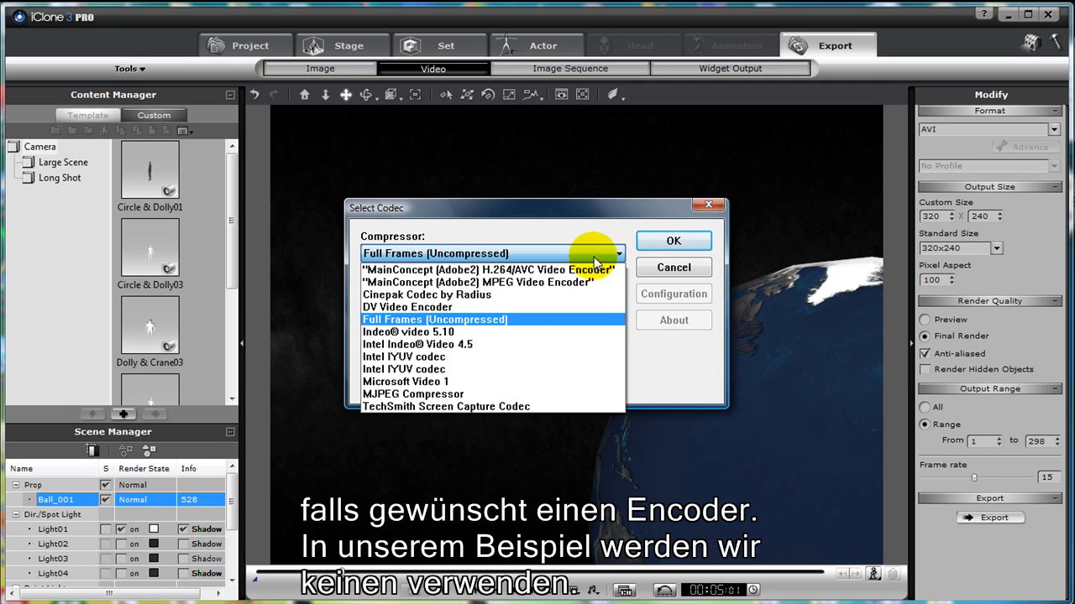
left_click(563, 321)
left_click(674, 241)
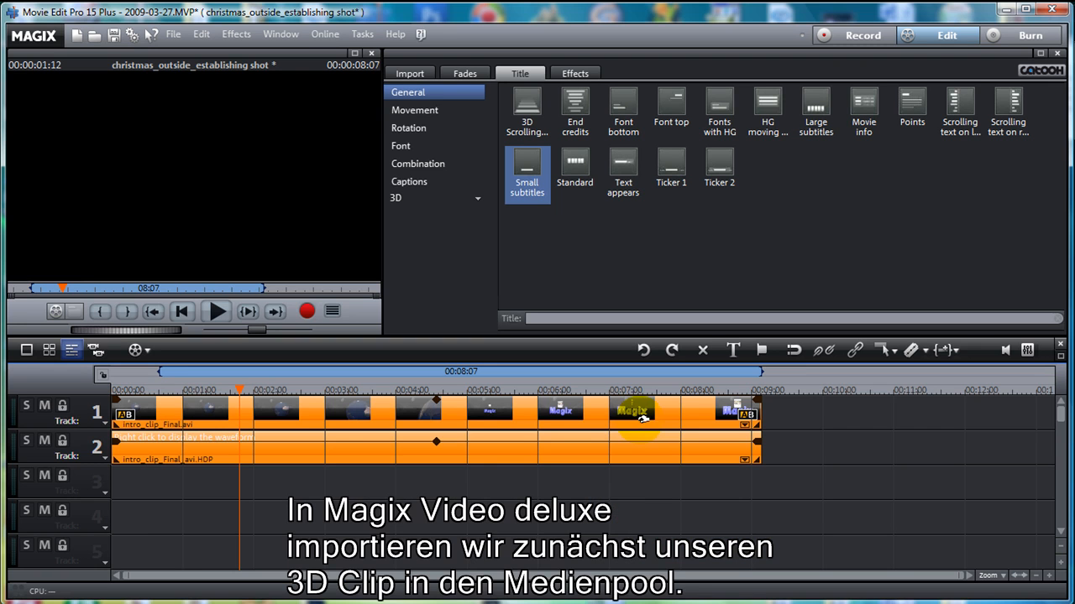
- In Movie Edit Pro, apply a Fade out transition to the end of the intro_clip_Final video on track 1
left_click(752, 413)
left_click(747, 414)
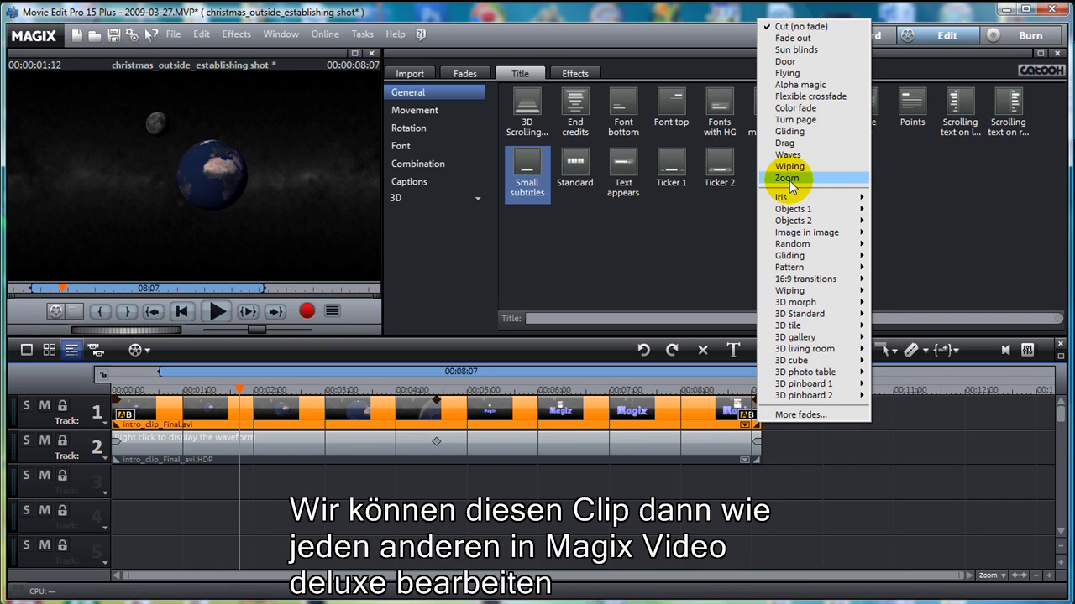
left_click(804, 38)
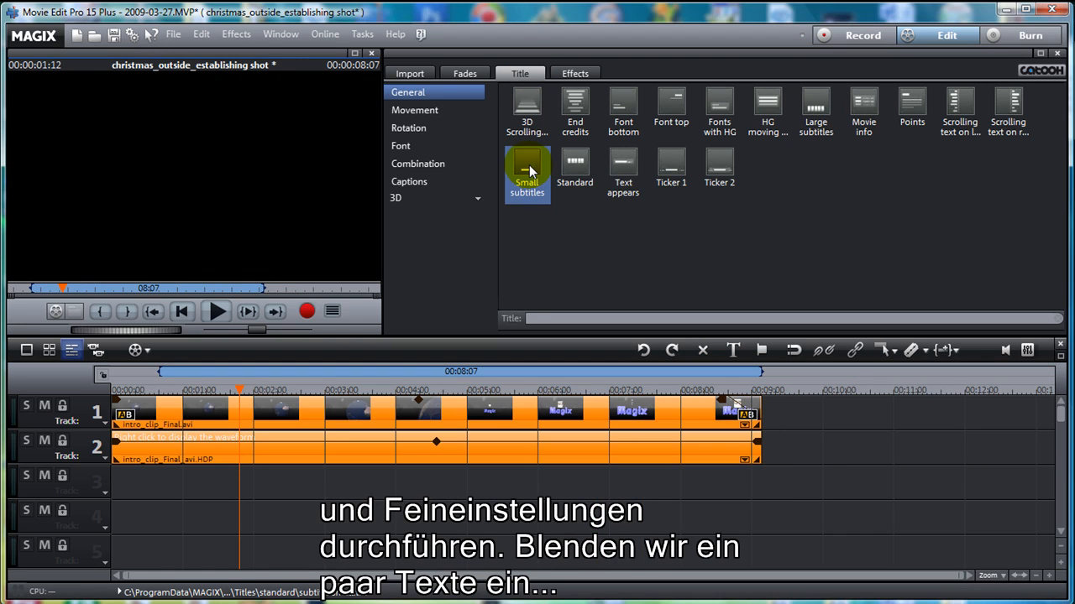
- Add a Small subtitles title to track 3 under the clip, with text beginning "My cool Magix video with cool"
left_click_drag(530, 172, 211, 484)
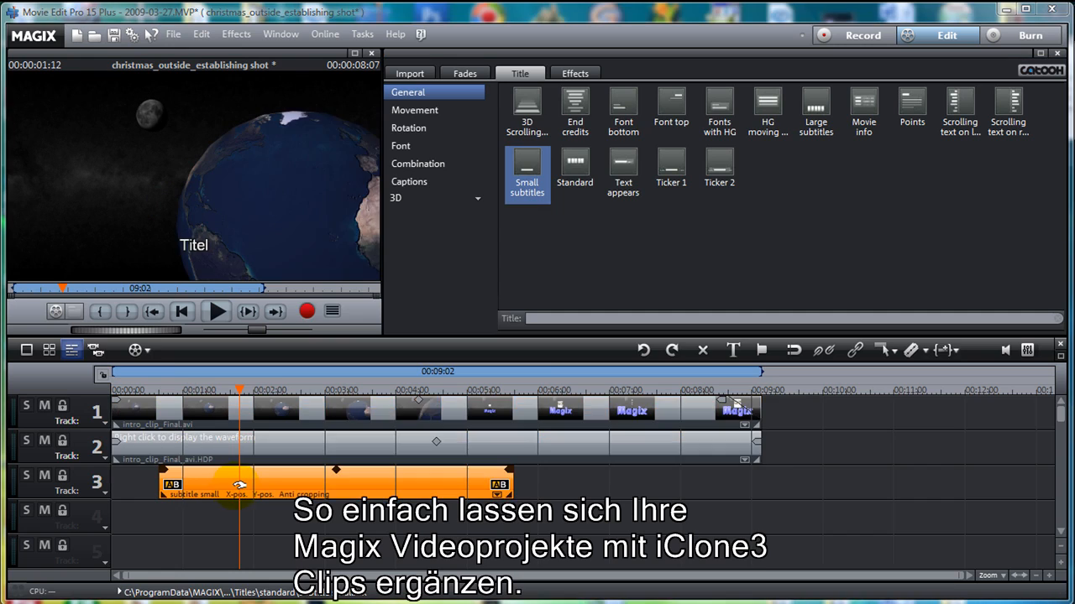
type("My cool Magix video with cool 3D intros")
left_click(567, 490)
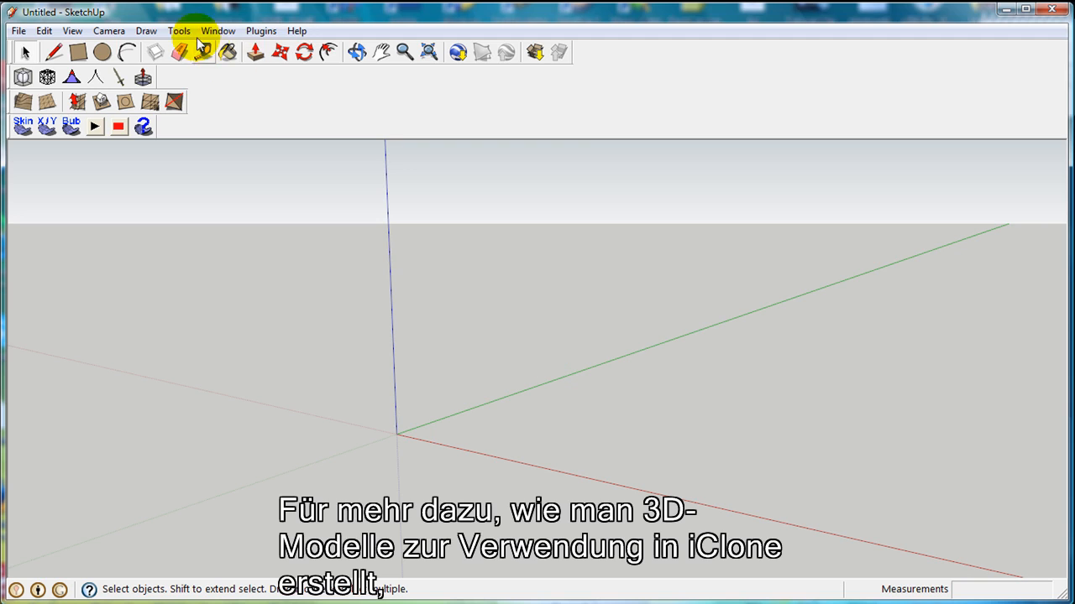
- In SketchUp, create filled 3D text reading Magix, centre-aligned, 2000 mm high and extruded 700 mm
left_click(180, 31)
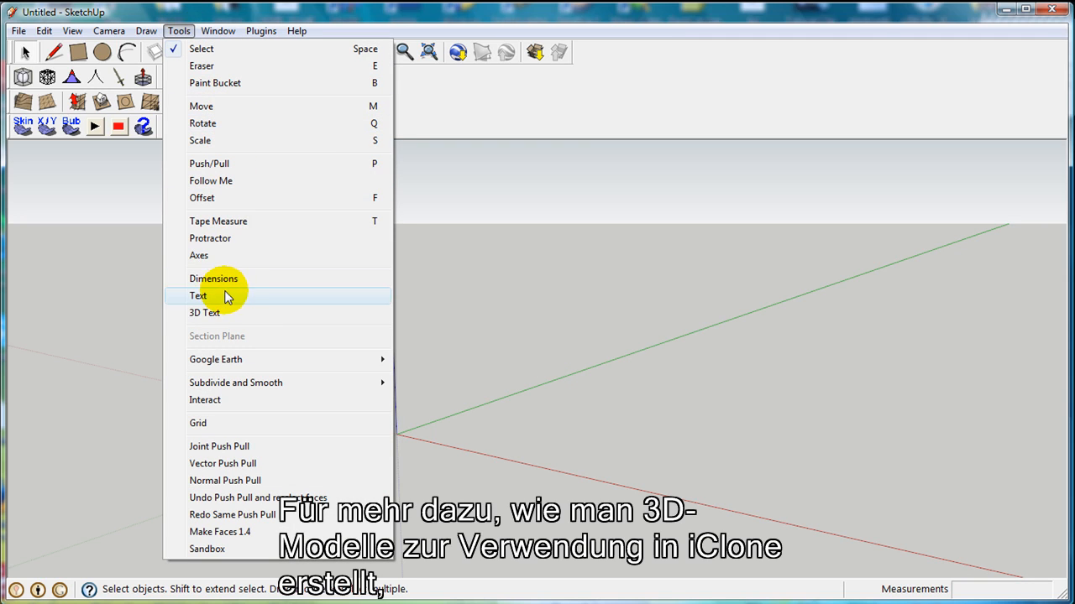
left_click(220, 313)
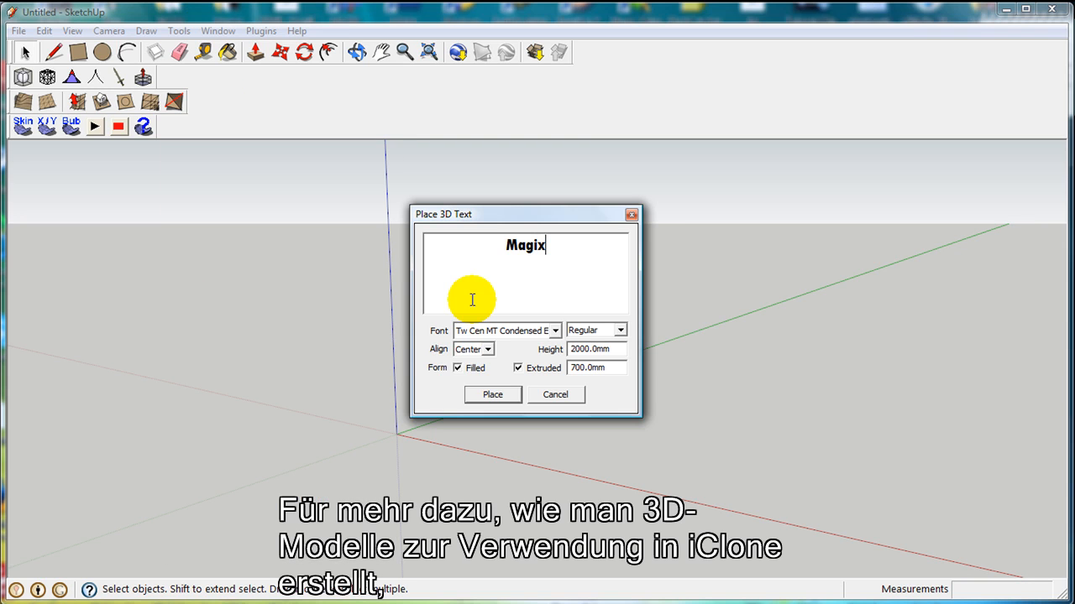
left_click(491, 391)
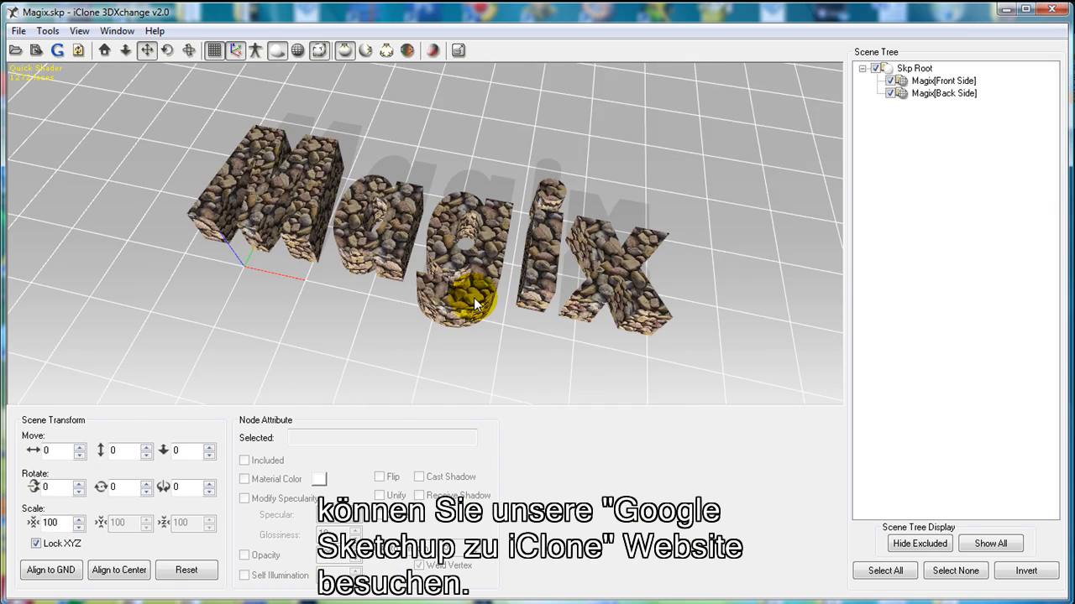
- In iClone 3DXchange, export the stone-textured Magix text model
left_click(19, 30)
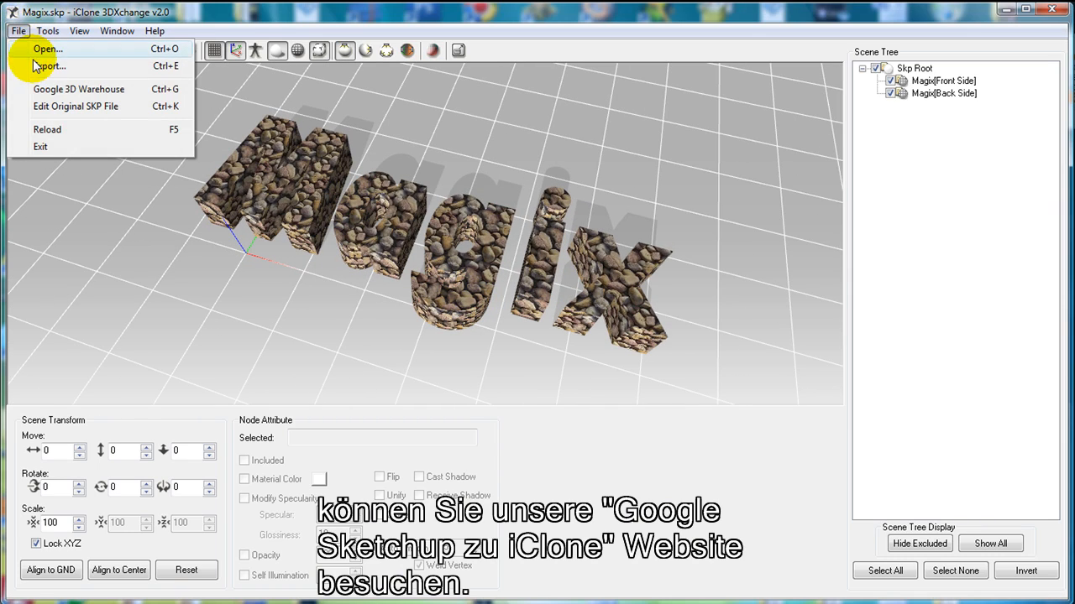
left_click(48, 67)
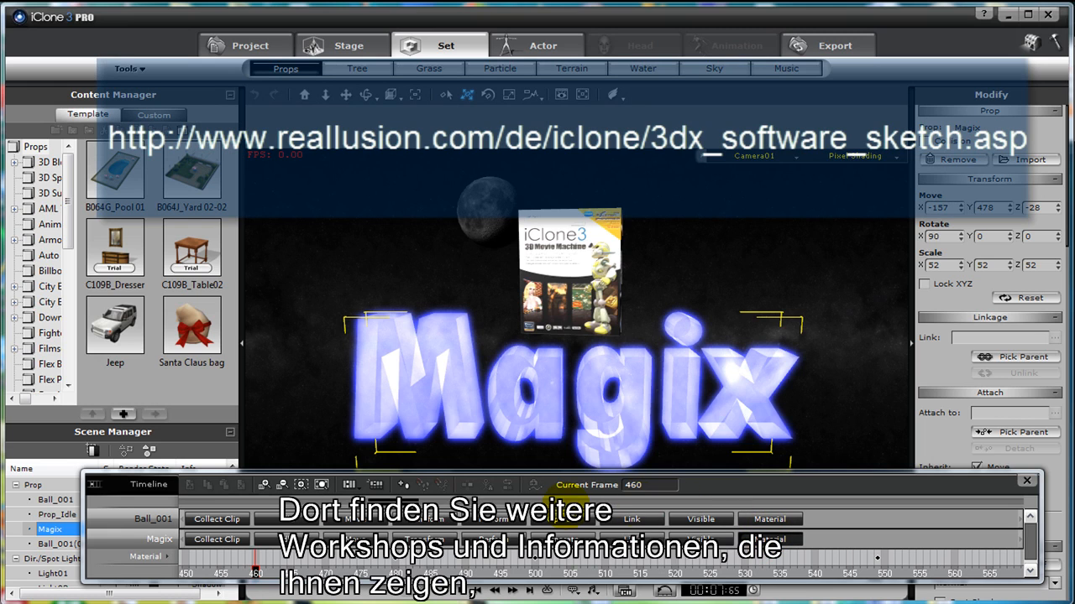
- In iClone, preview the Magix text and rotating box animation at frames 480 and 500
left_click(394, 561)
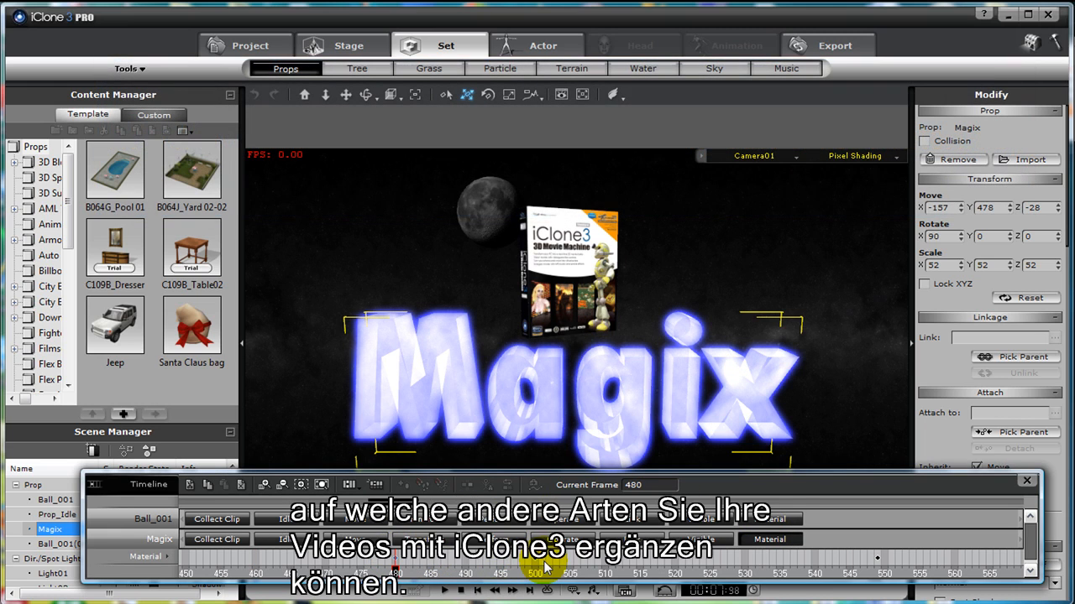
left_click(534, 569)
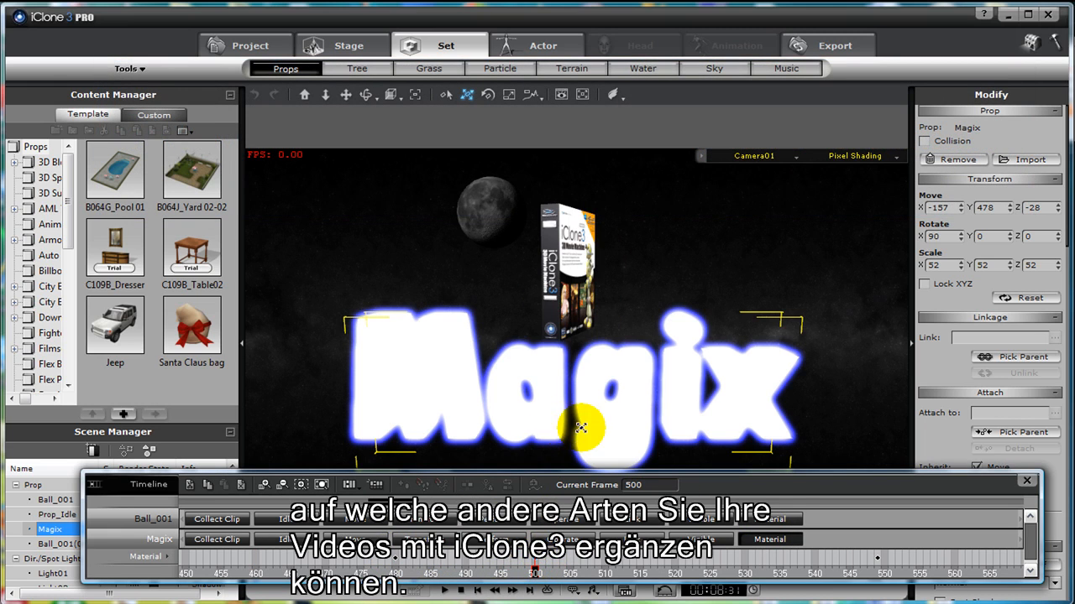